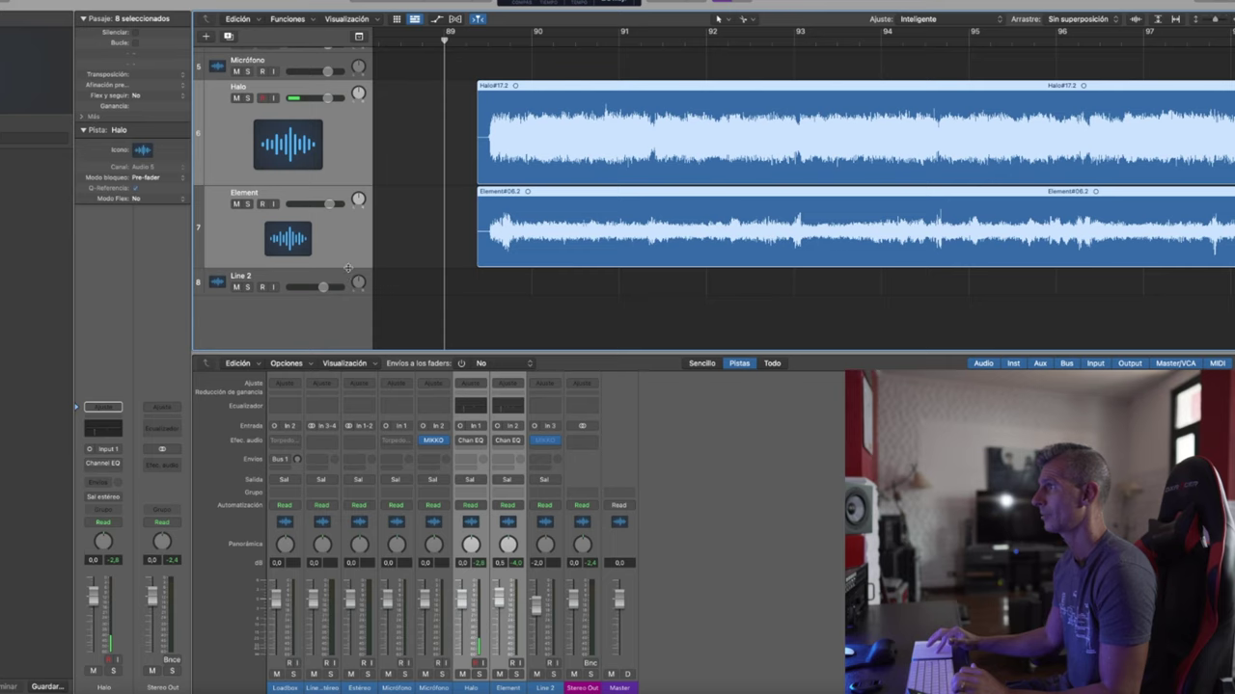
# Step: Increase the height of the Halo and Element tracks so both waveforms are large enough to compare
pyautogui.moveTo(348, 267); pyautogui.dragTo(351, 332)
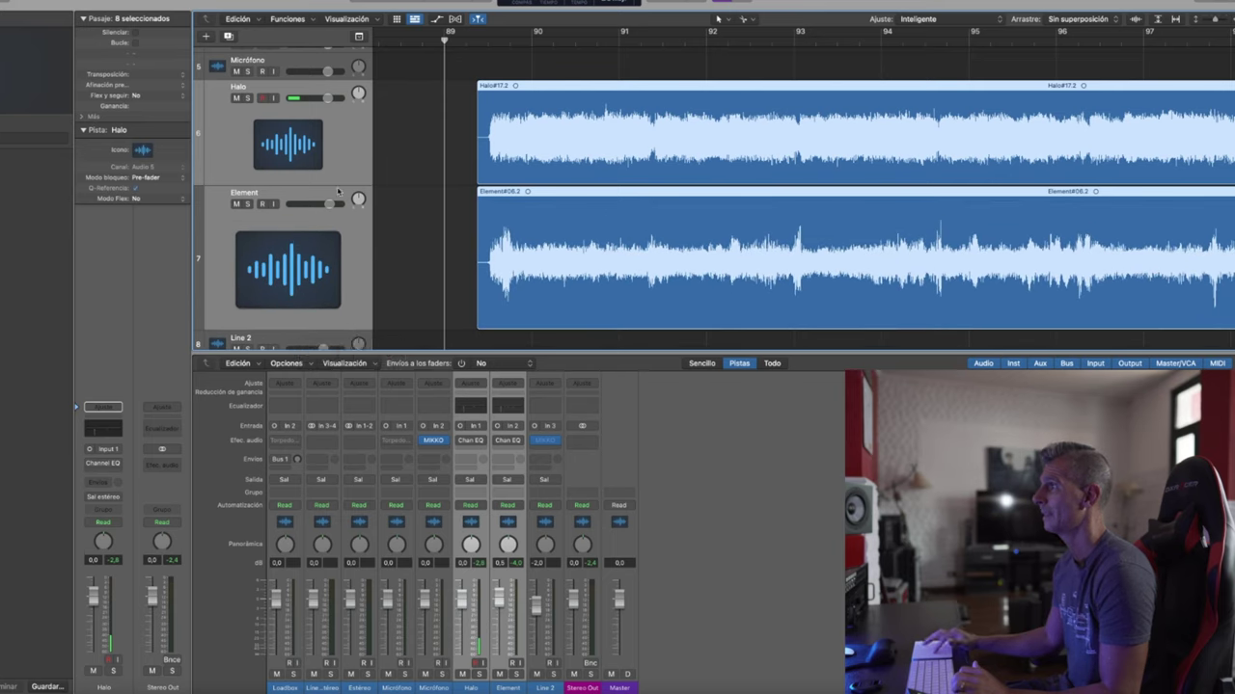
pyautogui.moveTo(339, 183); pyautogui.dragTo(341, 224)
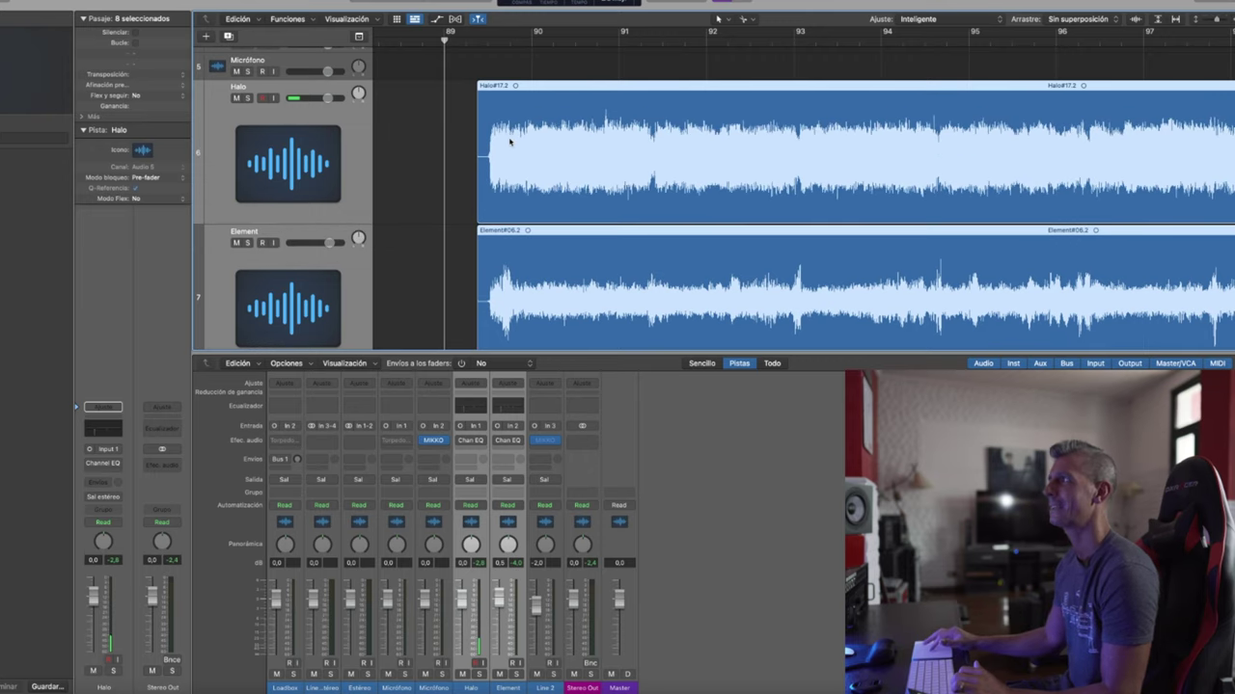
pyautogui.scroll(-2, 421, 177)
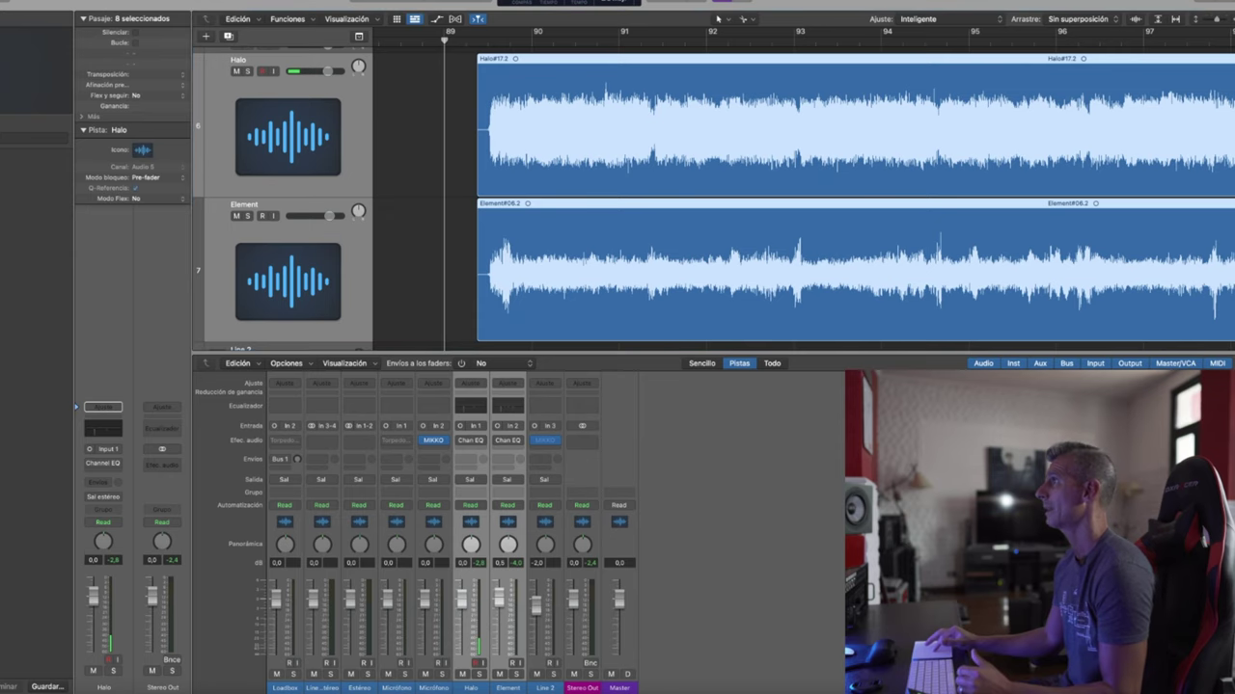
# Step: Compare where the Halo and Element waveforms begin just after 89 3, placing the playhead at the first strong peaks
pyautogui.press('super+Right')
pyautogui.press('super+Right')
pyautogui.press('super+Right')
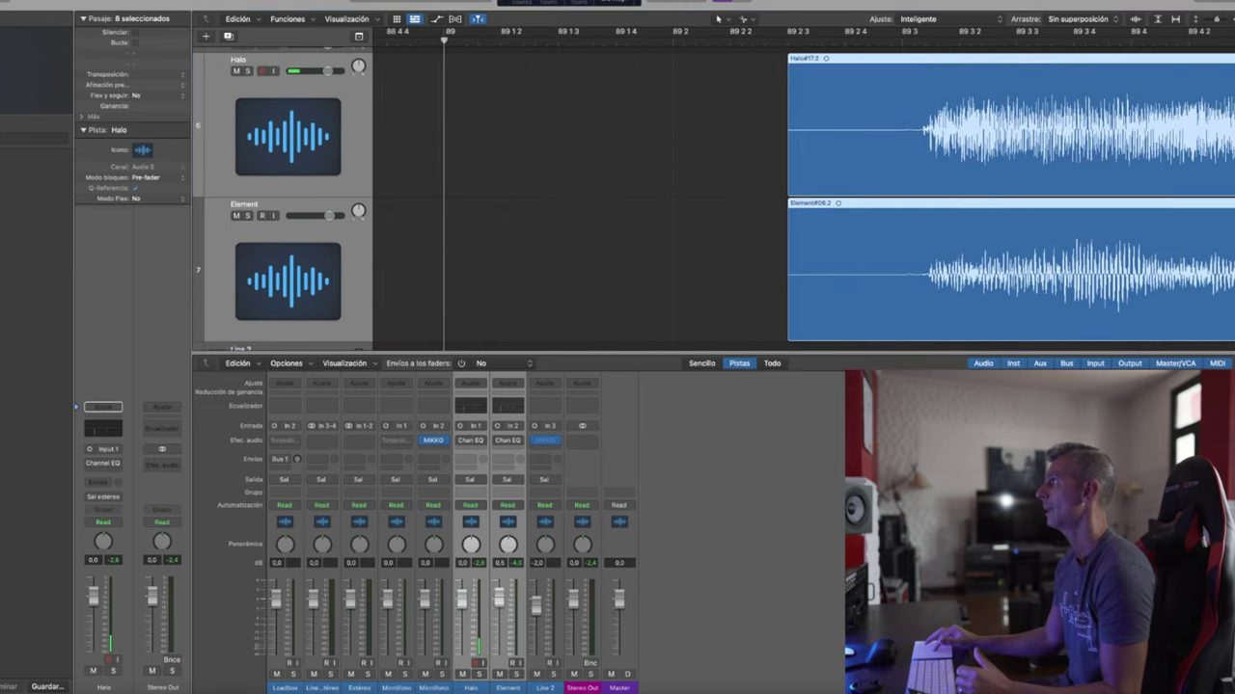
pyautogui.hscroll(5, 759, 187)
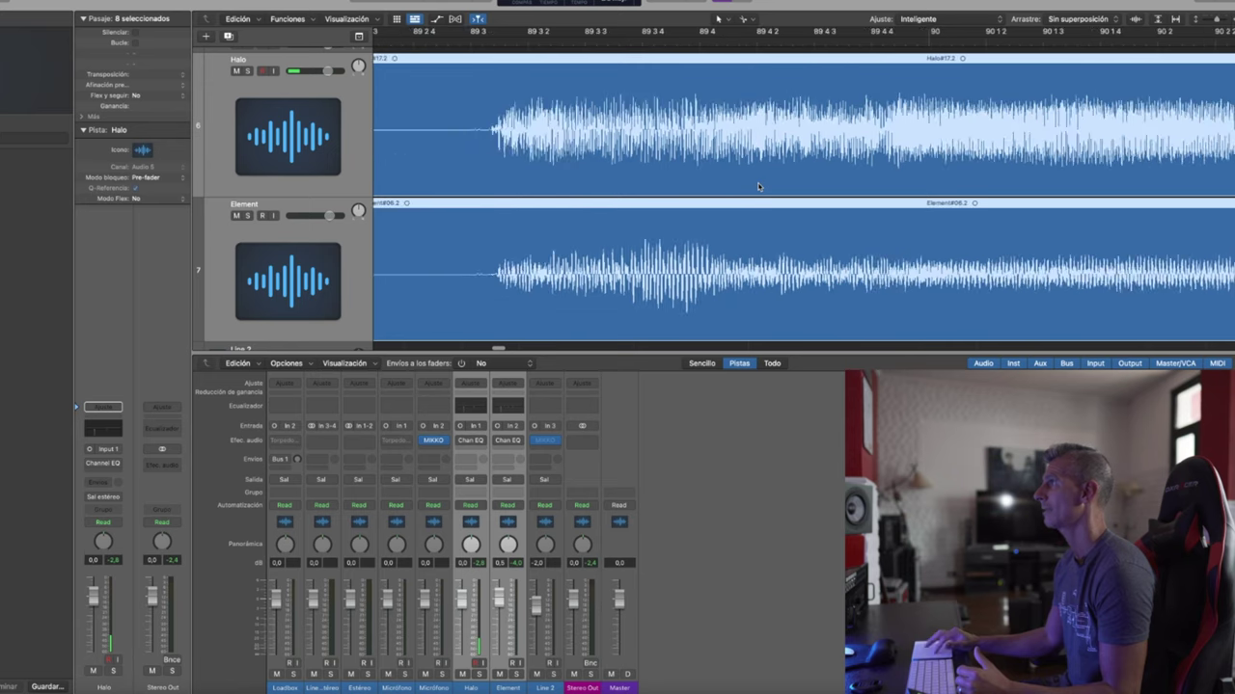
pyautogui.press('super+Right')
pyautogui.press('super+Right')
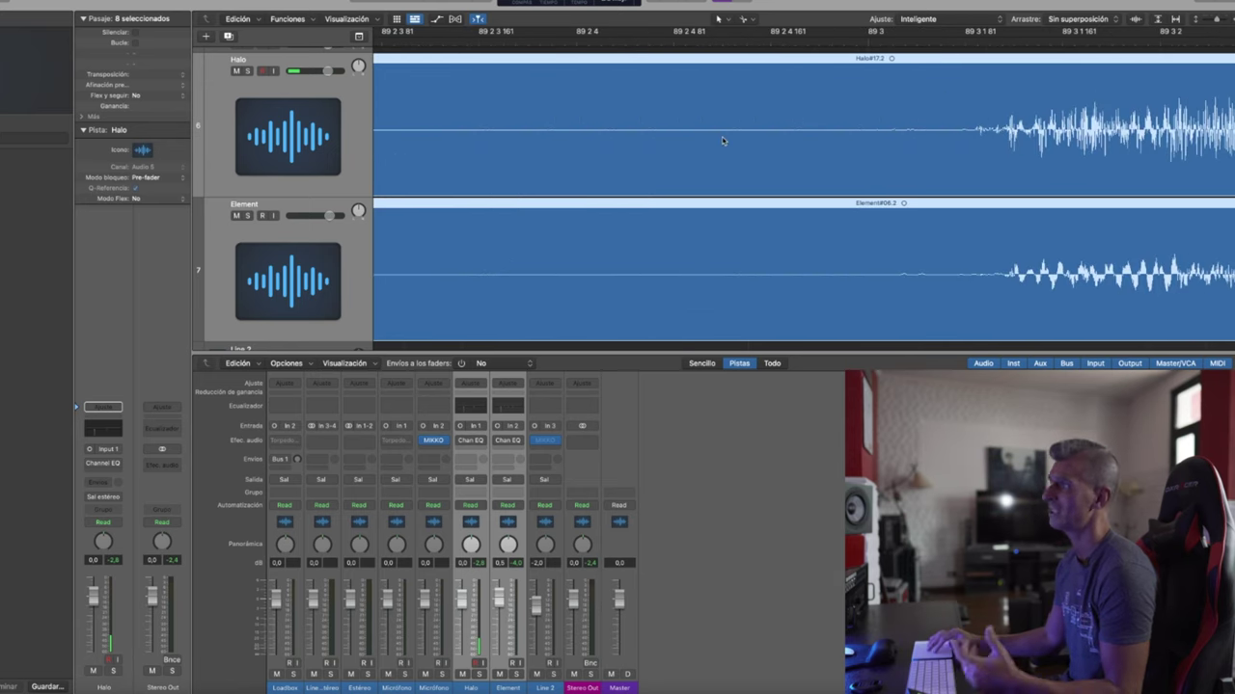
pyautogui.hscroll(5, 722, 139)
pyautogui.hscroll(-1, 722, 139)
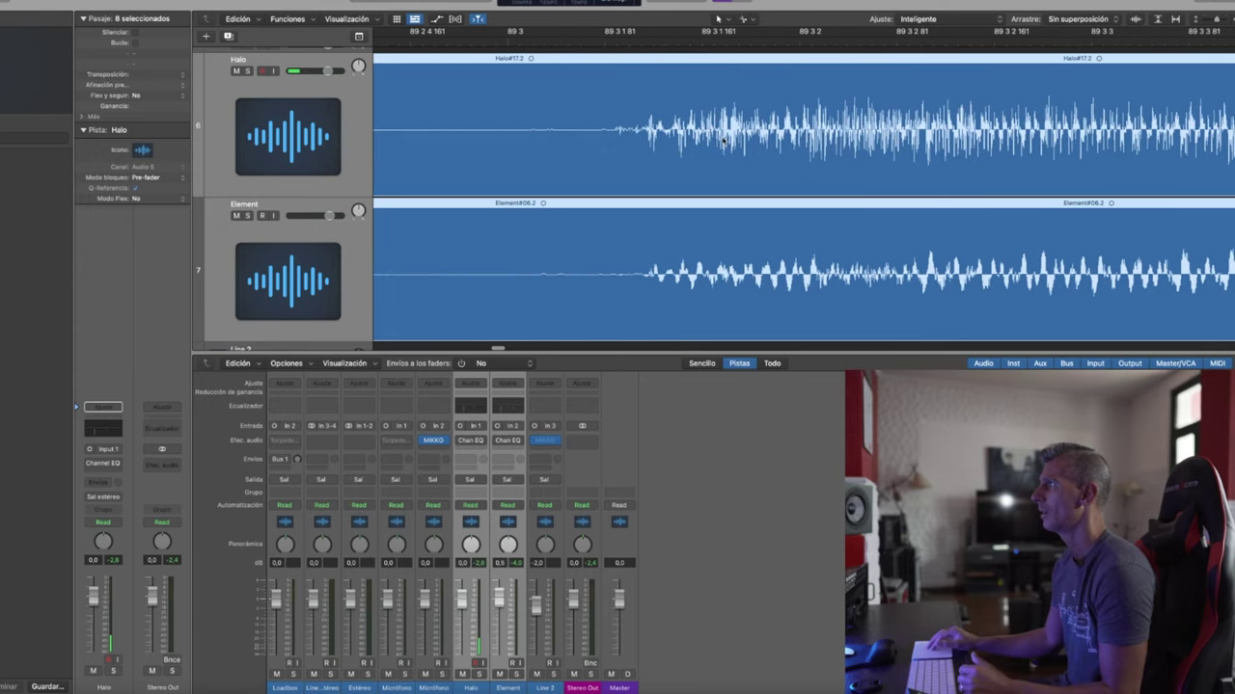
pyautogui.hscroll(2, 849, 111)
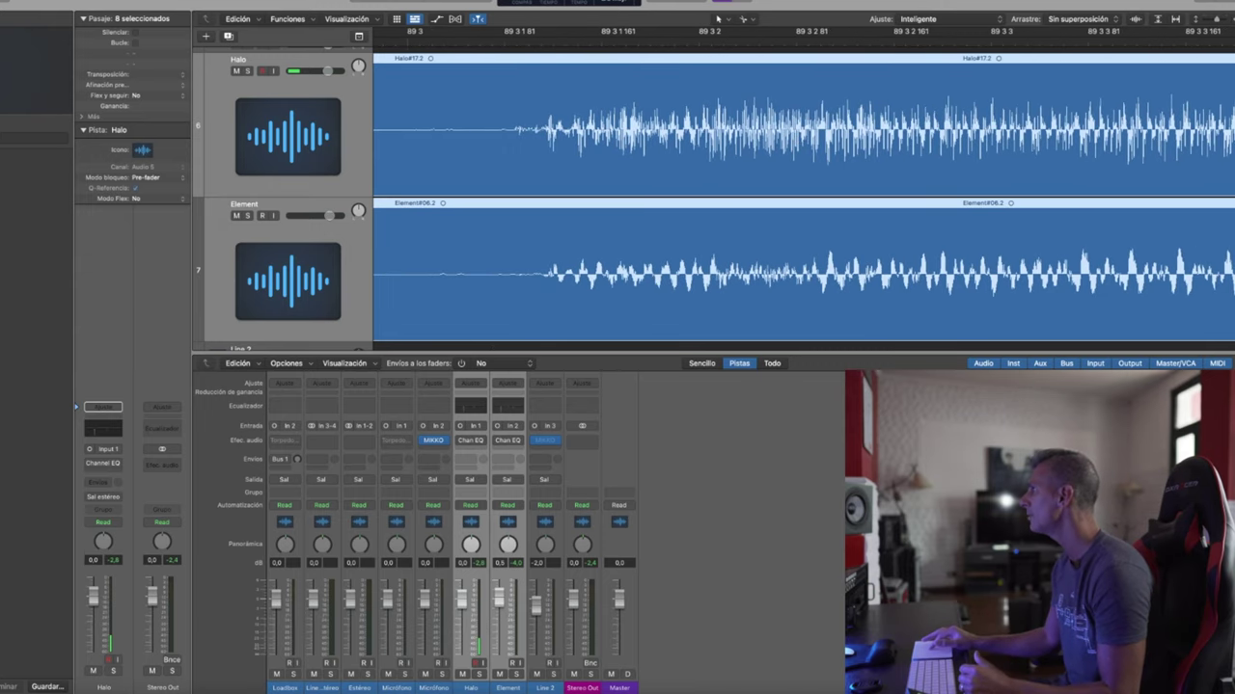
pyautogui.scroll(1, 849, 110)
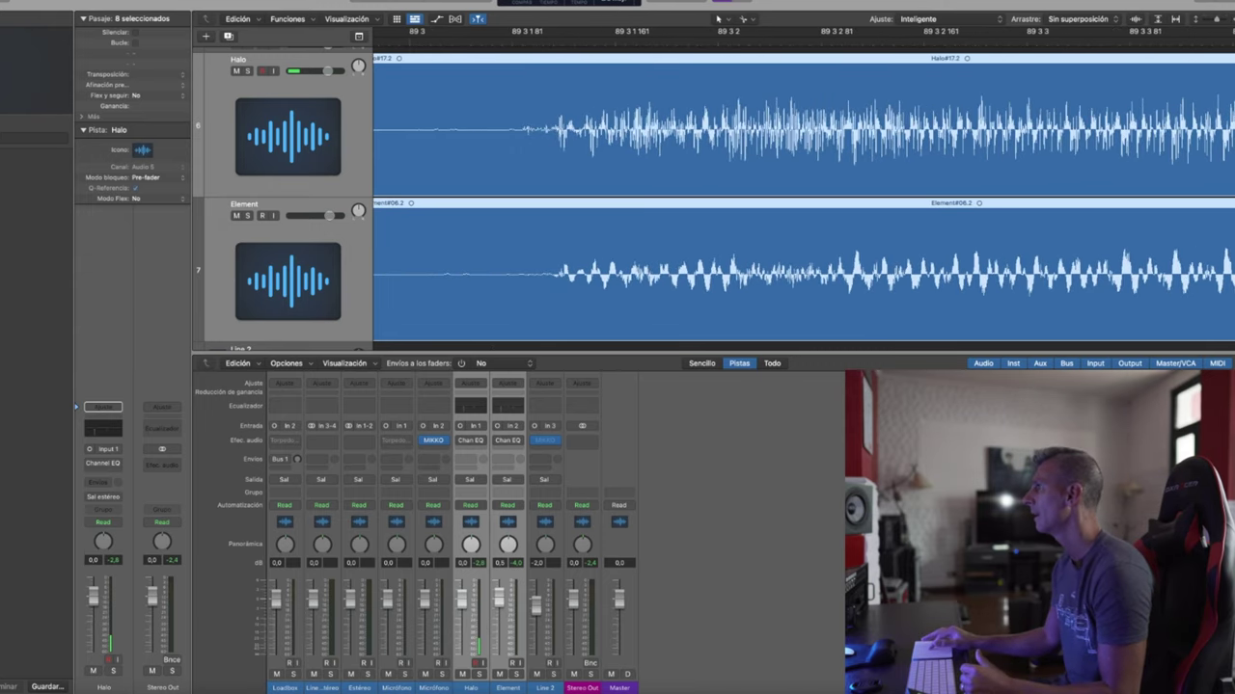
pyautogui.hscroll(2, 516, 292)
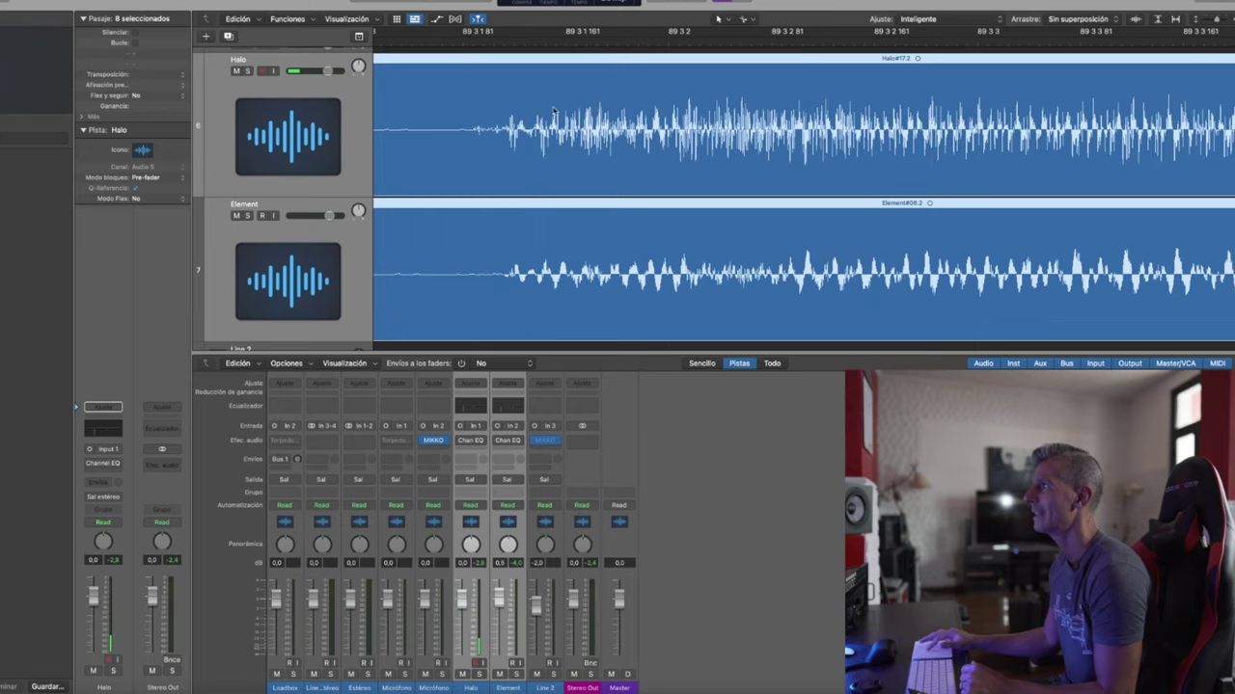
pyautogui.click(544, 44)
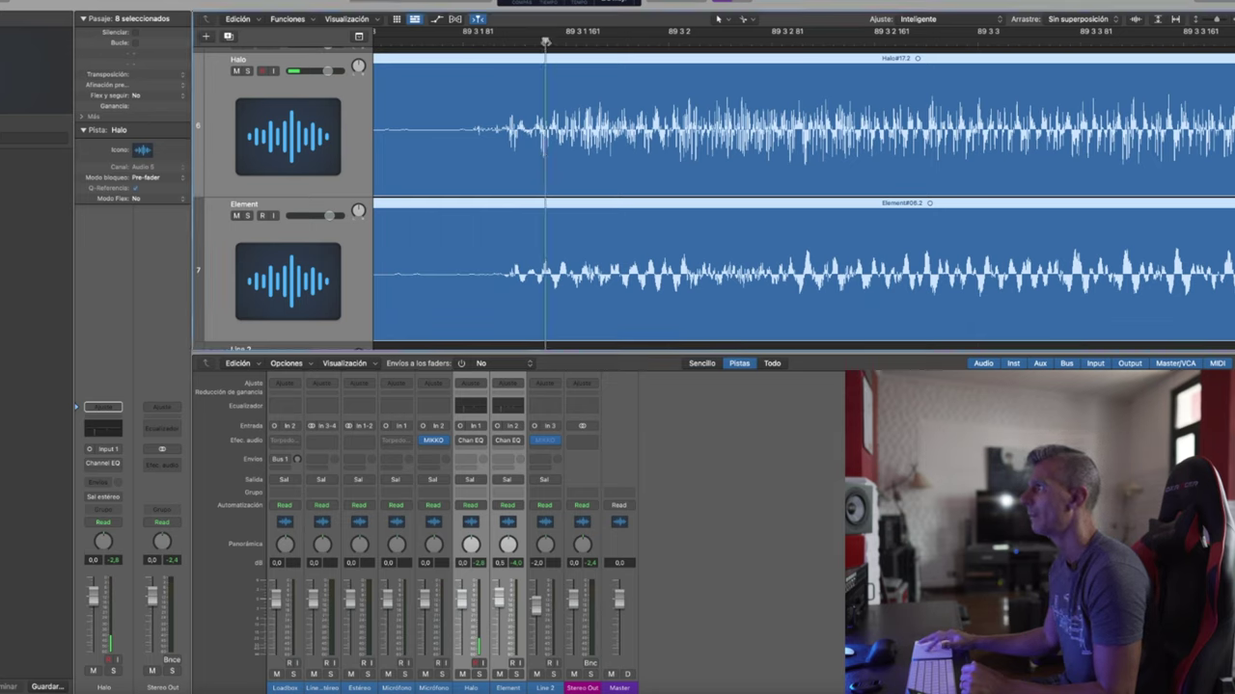
pyautogui.moveTo(544, 43); pyautogui.dragTo(542, 43)
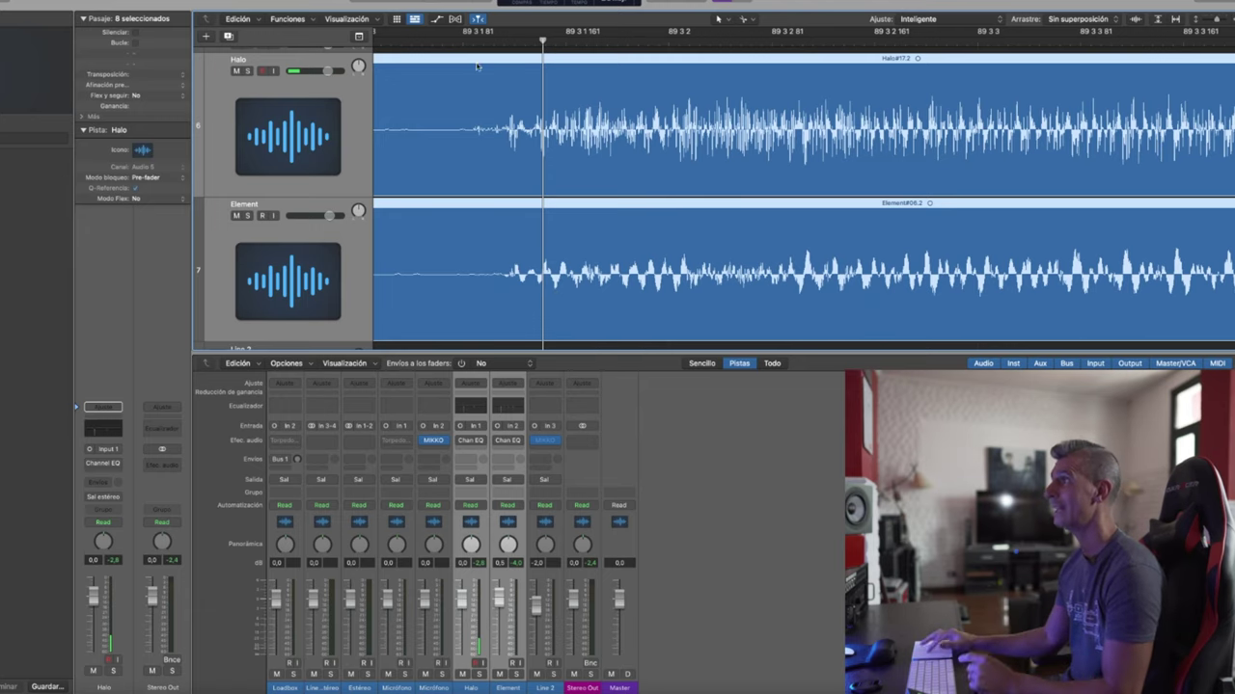
# Step: Play the Halo and Element regions together from their start at 89 2 3, and stop playback
pyautogui.hscroll(-10, 583, 135)
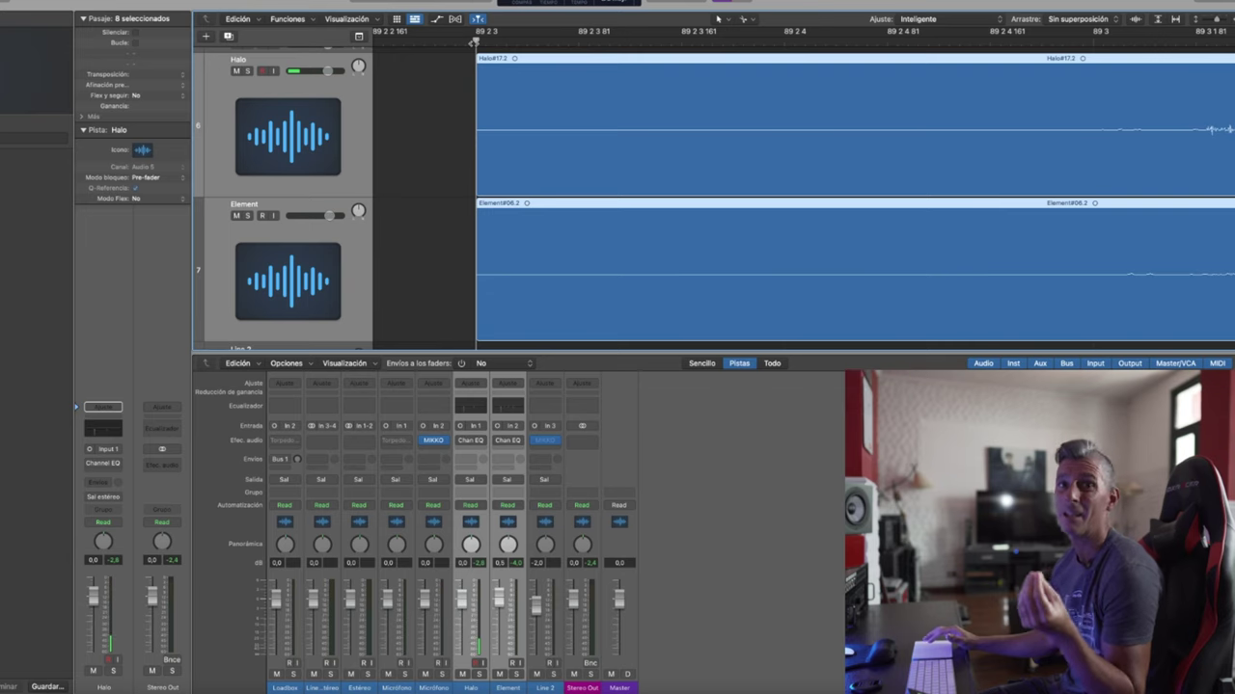
pyautogui.press('space')
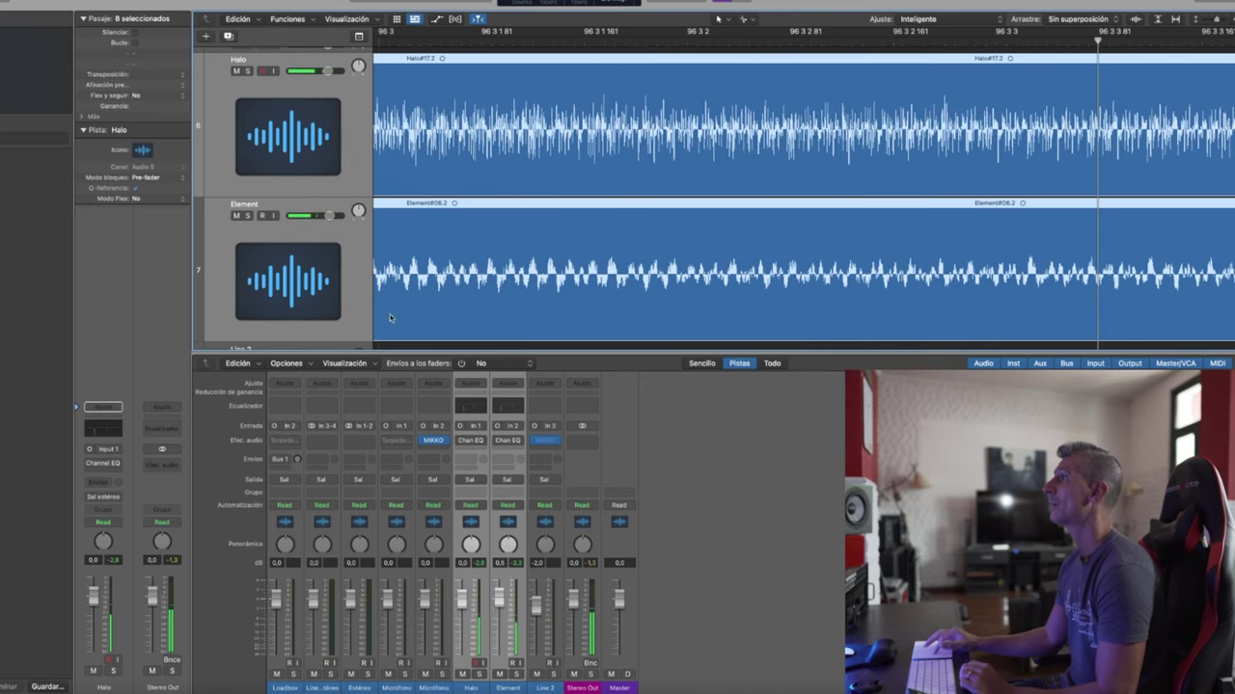
pyautogui.press('space')
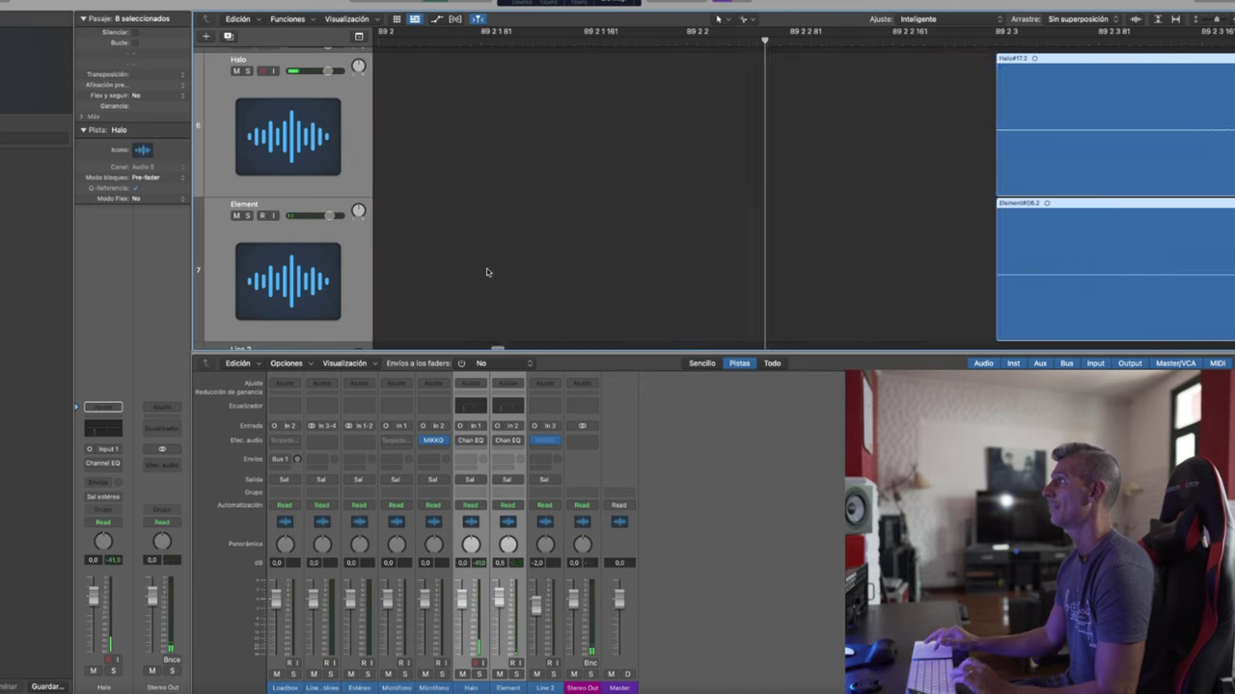
pyautogui.press('space')
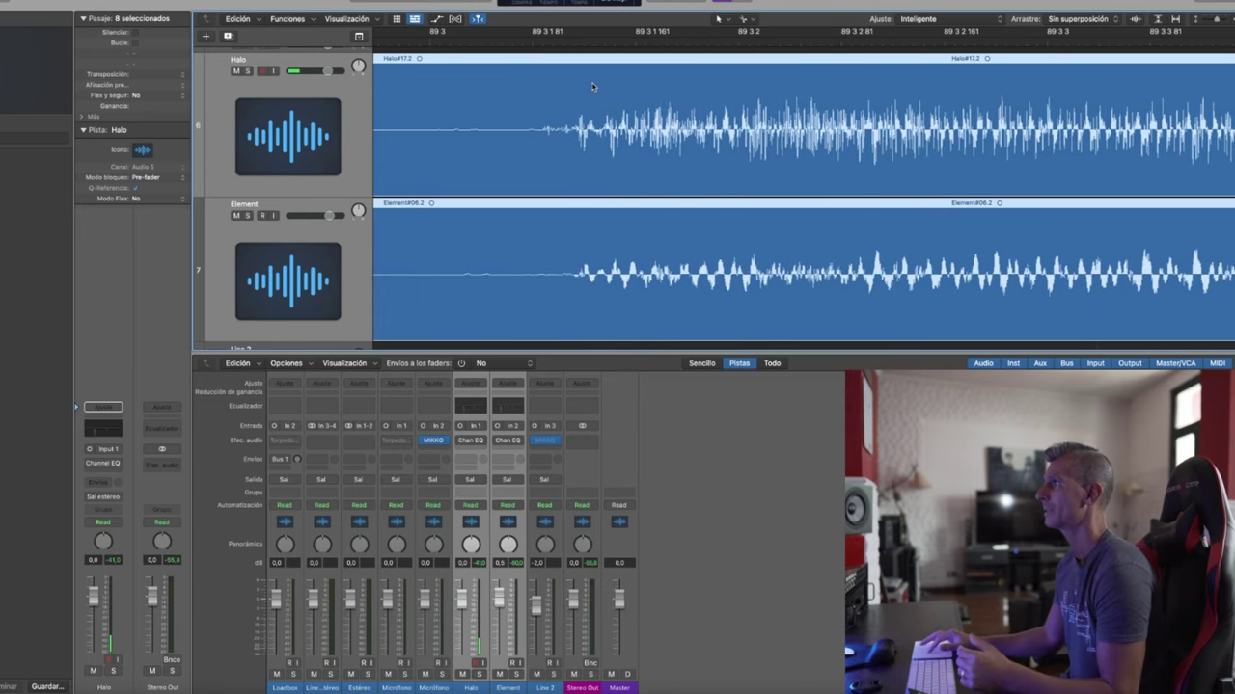
# Step: Mark an early waveform peak with the playhead and shift only the Element region slightly earlier relative to the Halo region
pyautogui.click(604, 43)
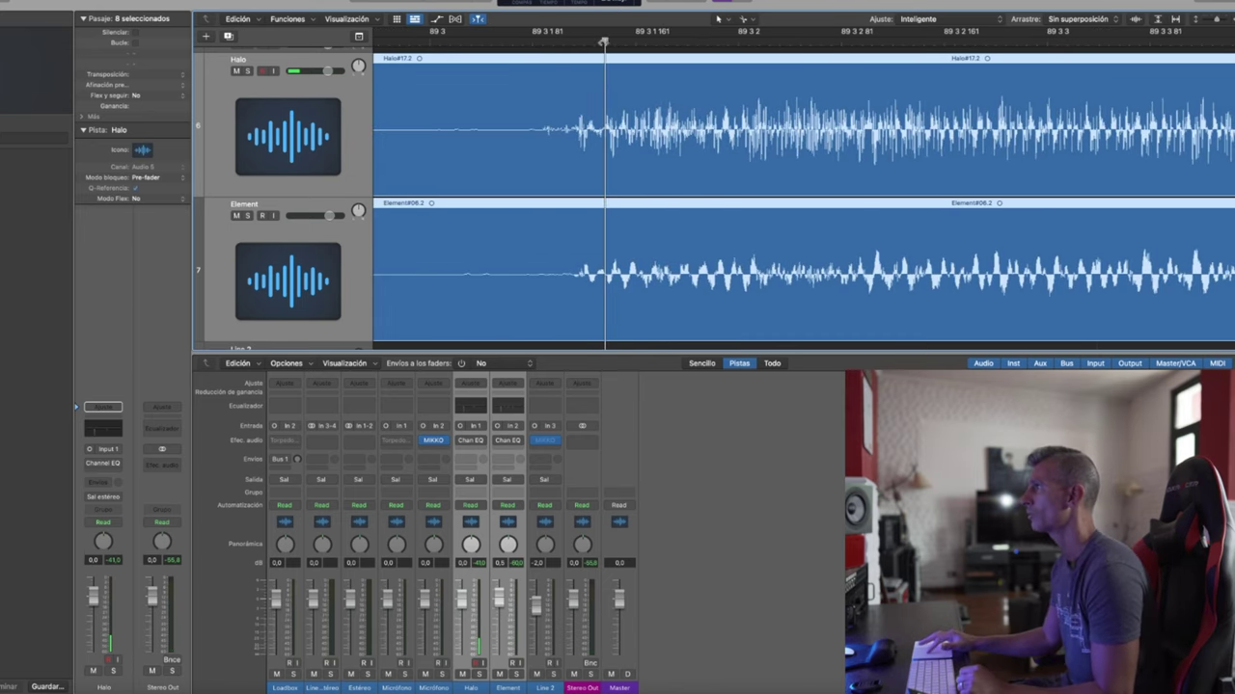
pyautogui.moveTo(603, 42); pyautogui.dragTo(612, 40)
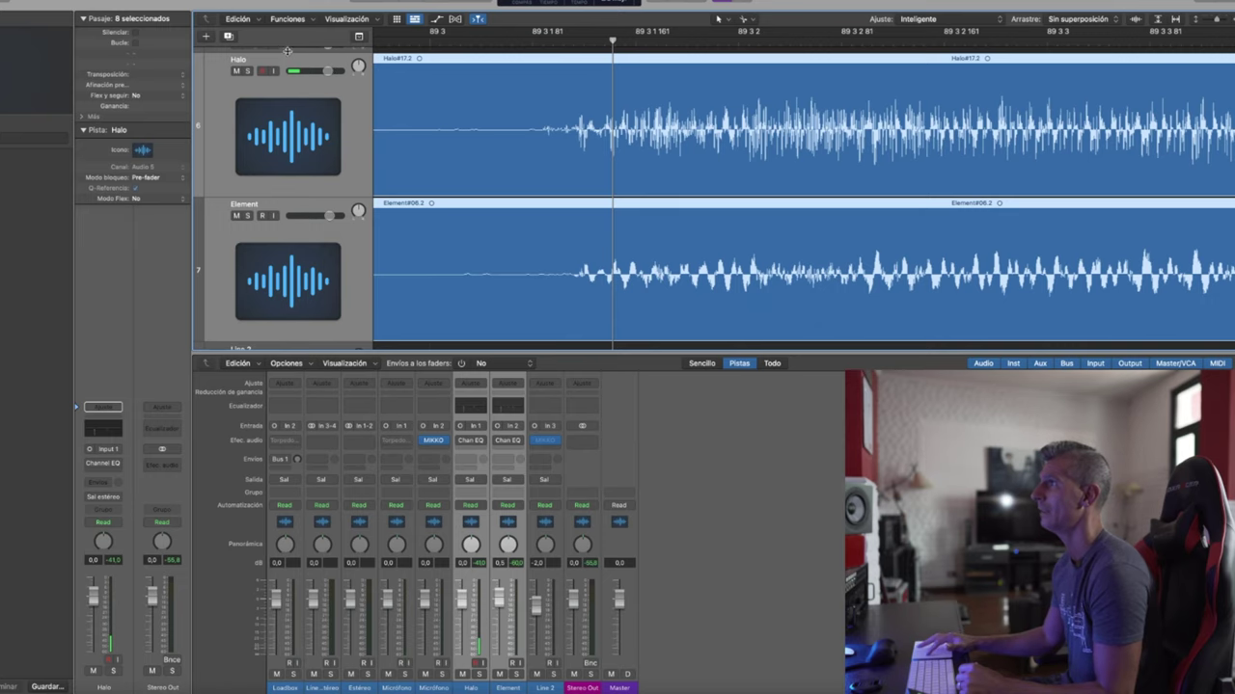
pyautogui.scroll(-2, 354, 220)
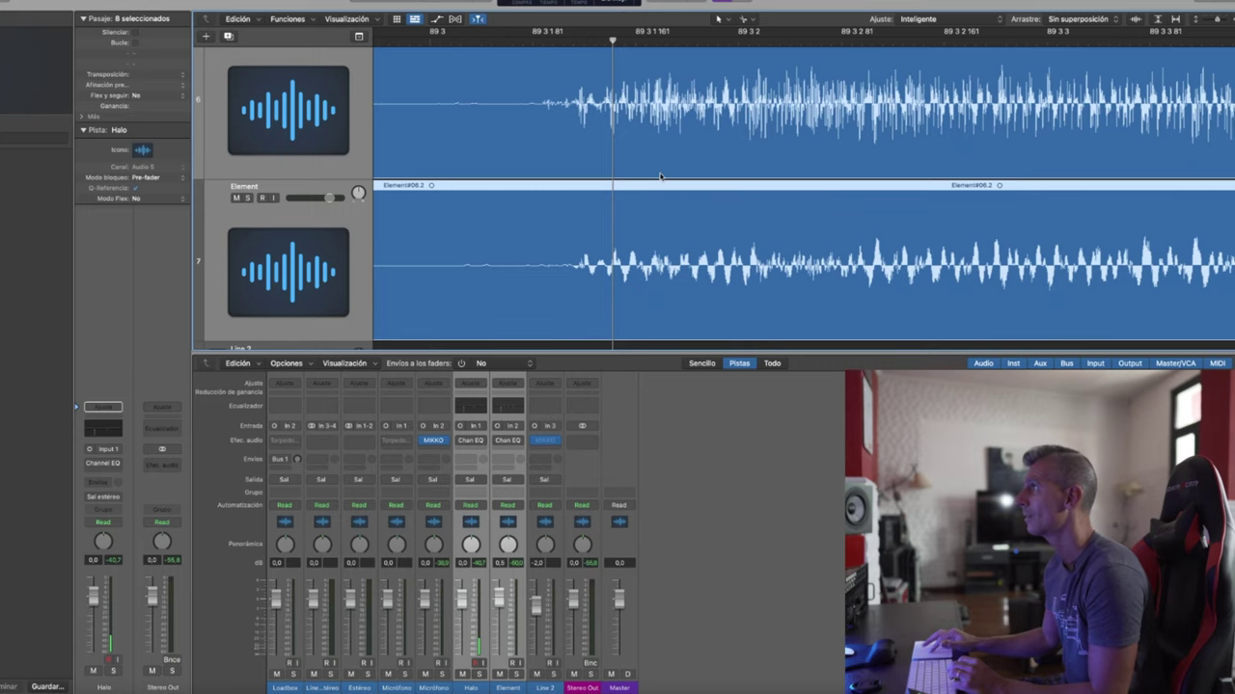
pyautogui.scroll(-5, 660, 175)
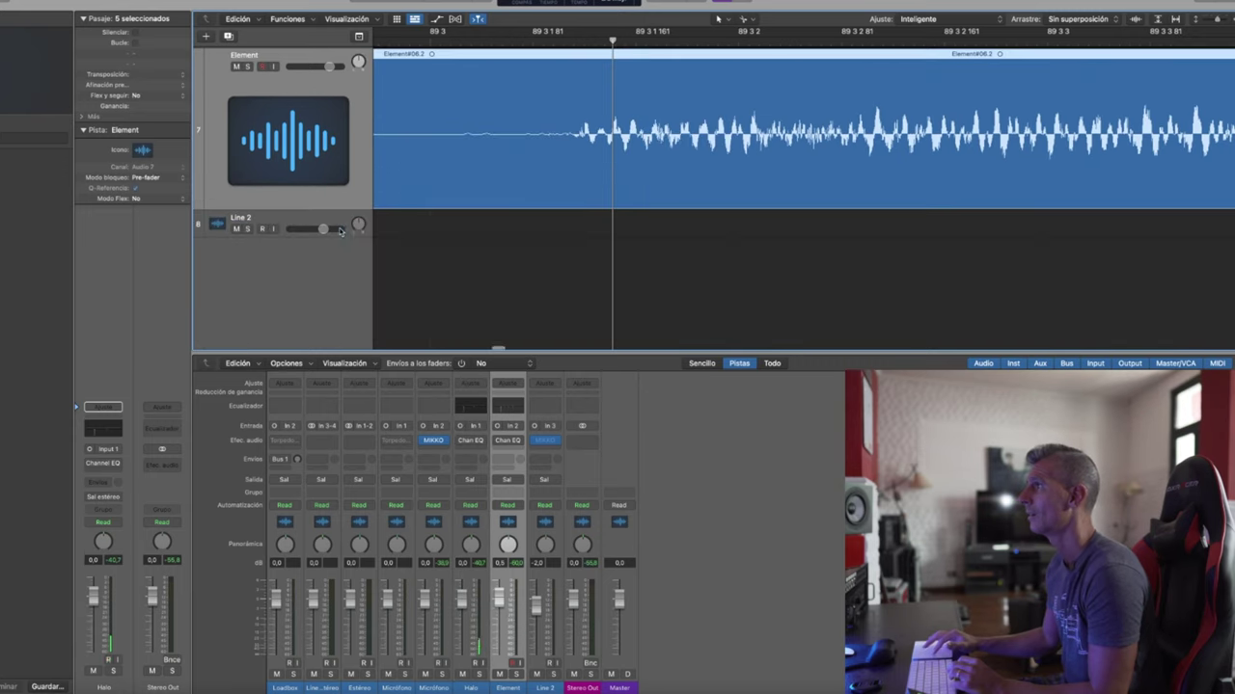
pyautogui.scroll(5, 342, 201)
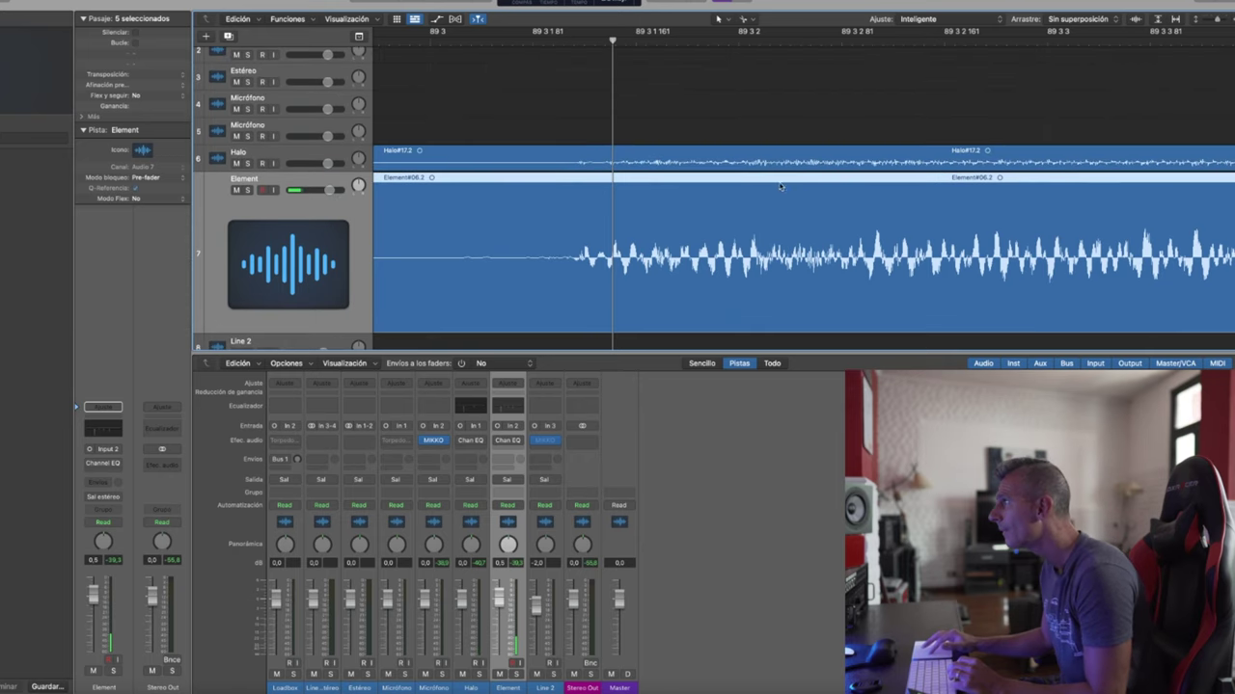
pyautogui.moveTo(757, 181); pyautogui.dragTo(746, 186)
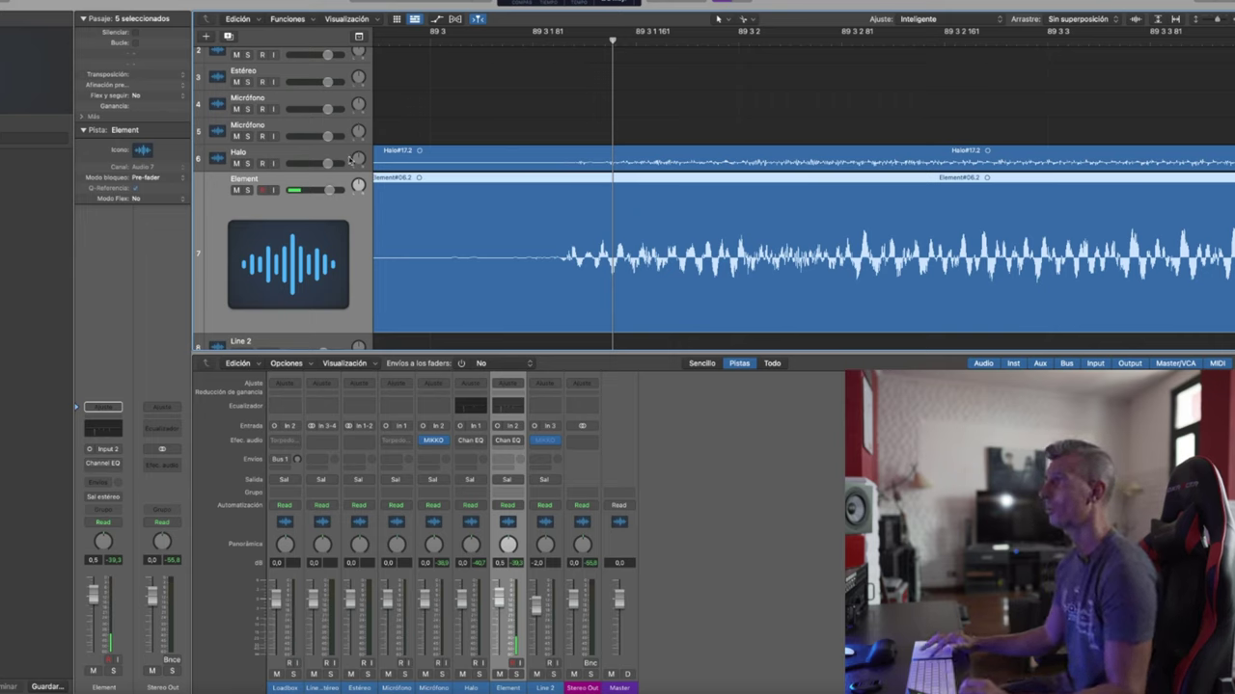
# Step: Add the Halo track to the selection and enlarge it to match the height of the Element track
pyautogui.keyDown('shift'); pyautogui.click(351, 162); pyautogui.keyUp('shift')
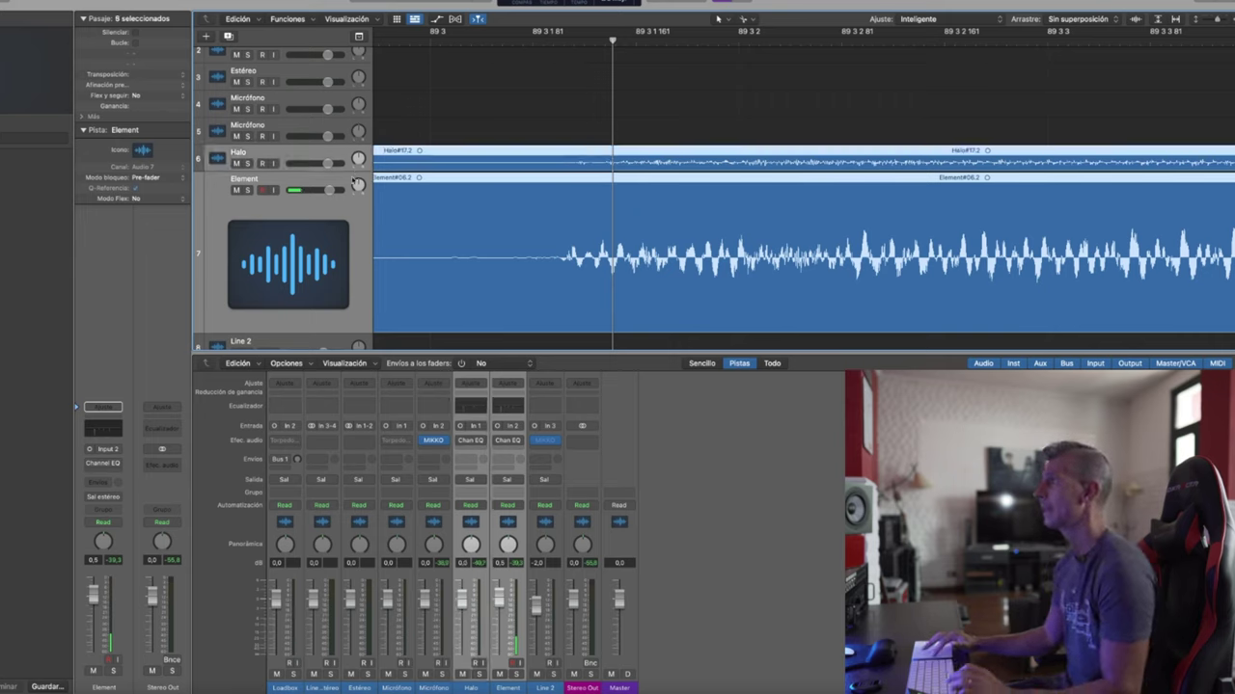
pyautogui.moveTo(351, 174); pyautogui.dragTo(349, 302)
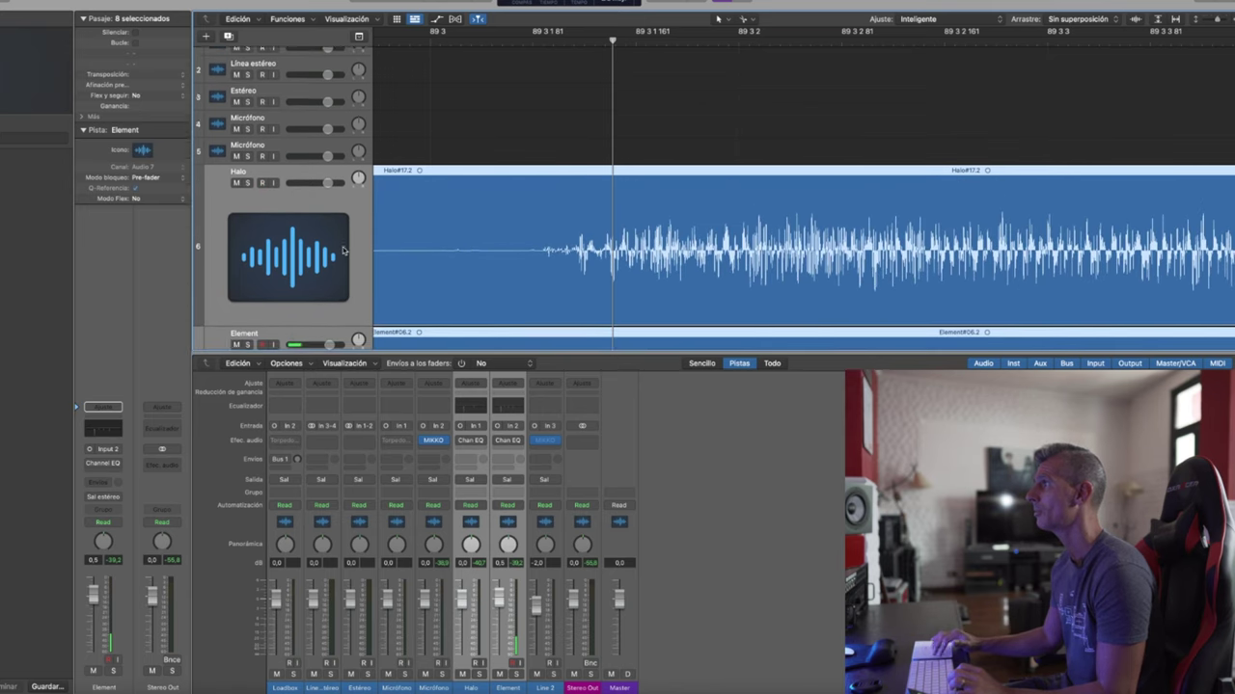
pyautogui.scroll(-5, 344, 250)
pyautogui.scroll(-1, 344, 251)
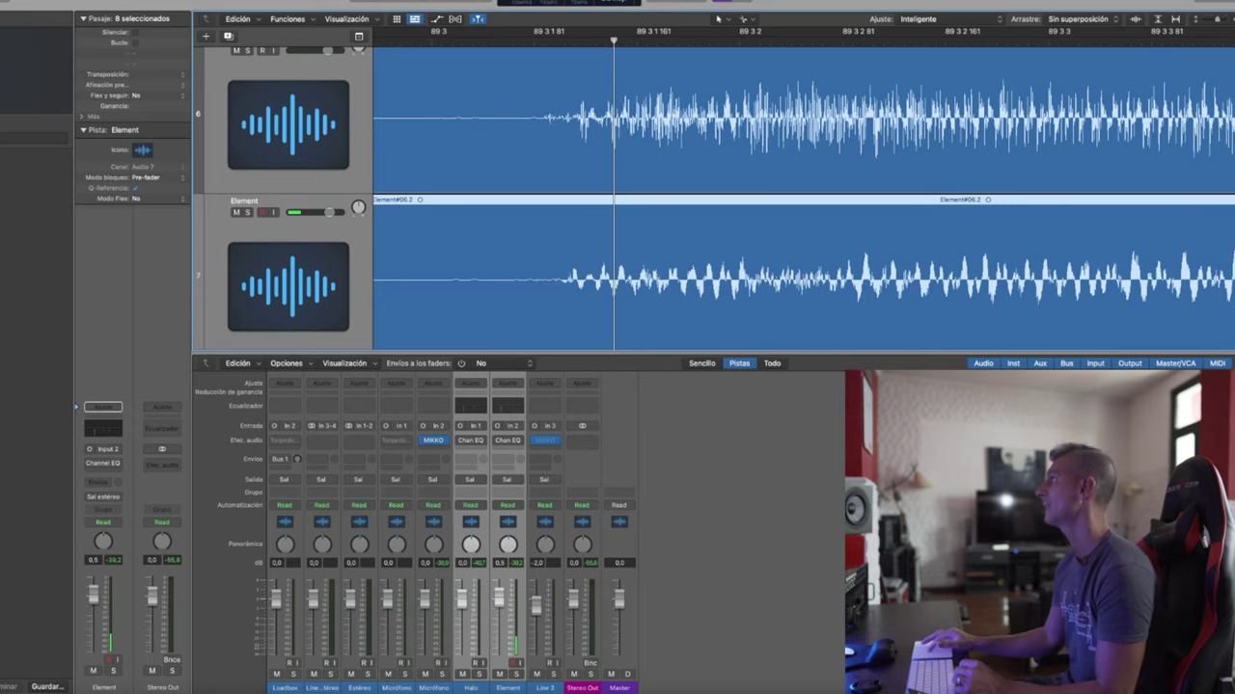
# Step: Play both guitar tracks from the beginning of their regions to hear the shifted Element alignment
pyautogui.press('super+Left')
pyautogui.press('super+Left')
pyautogui.press('super+Left')
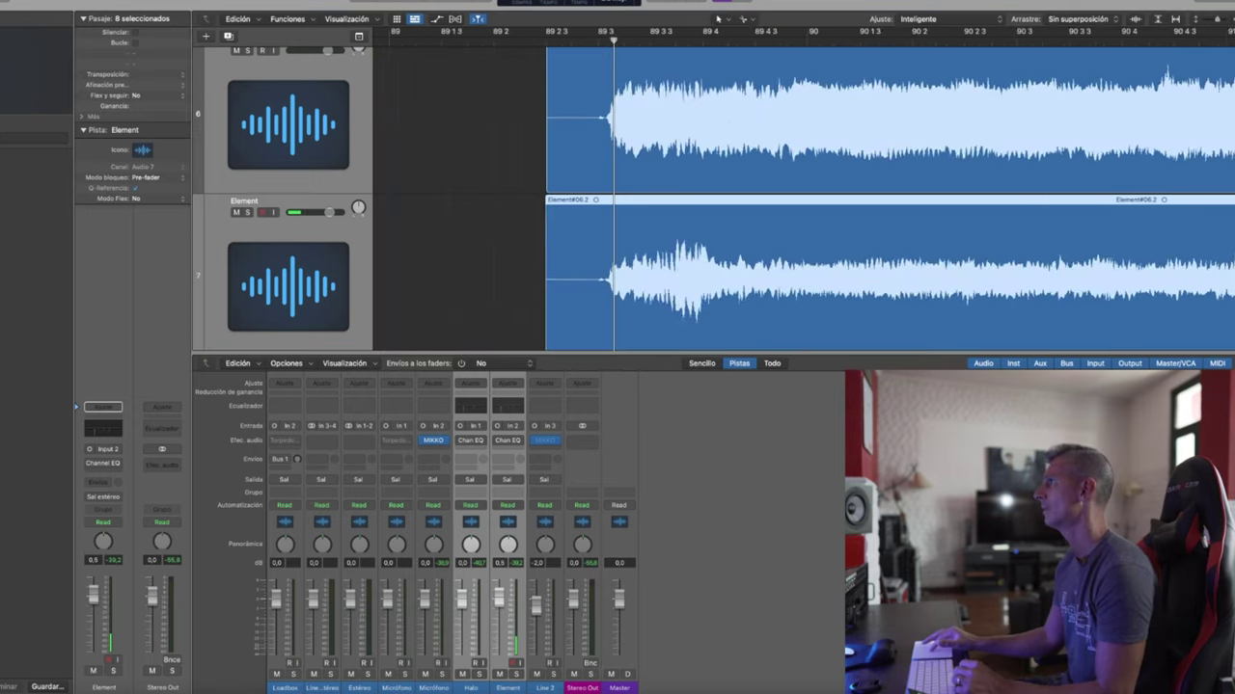
pyautogui.press('super+Left')
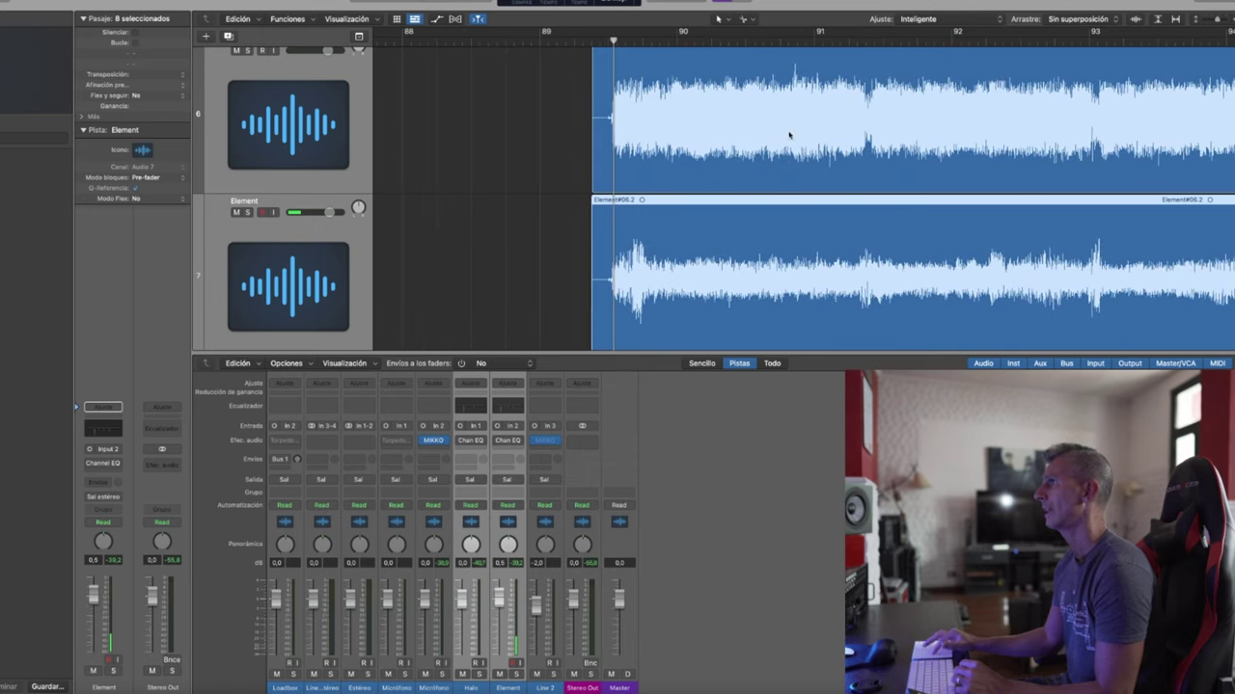
pyautogui.click(597, 43)
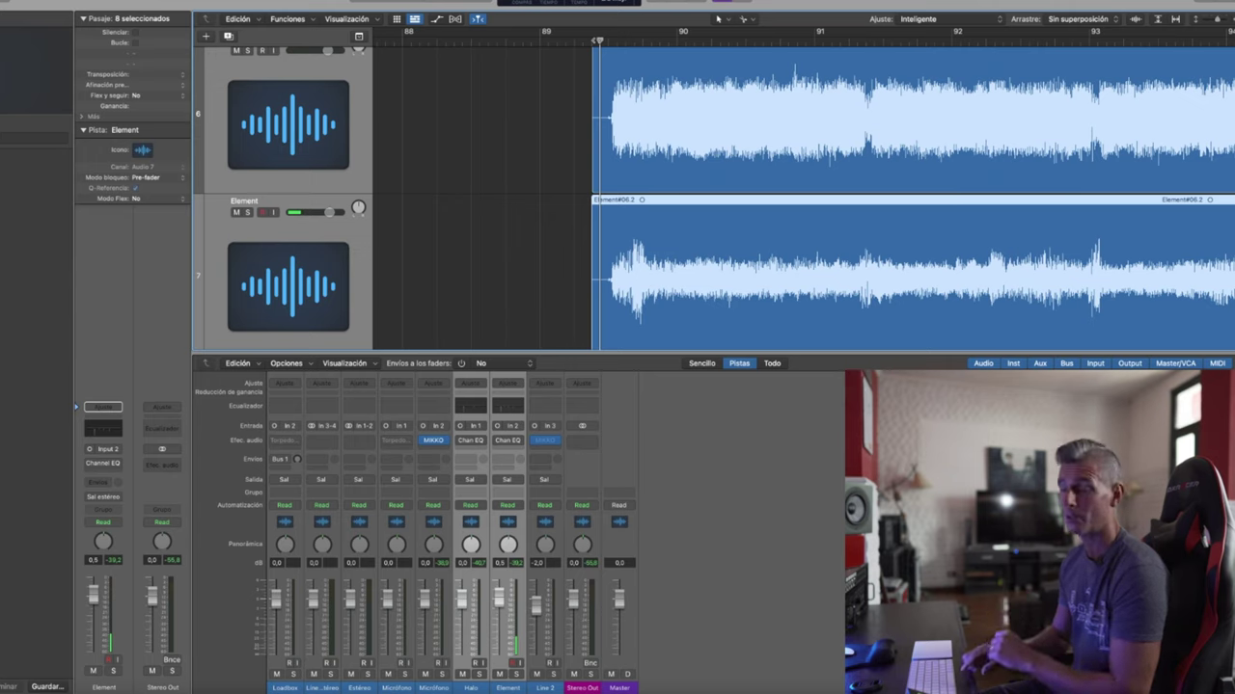
pyautogui.press('space')
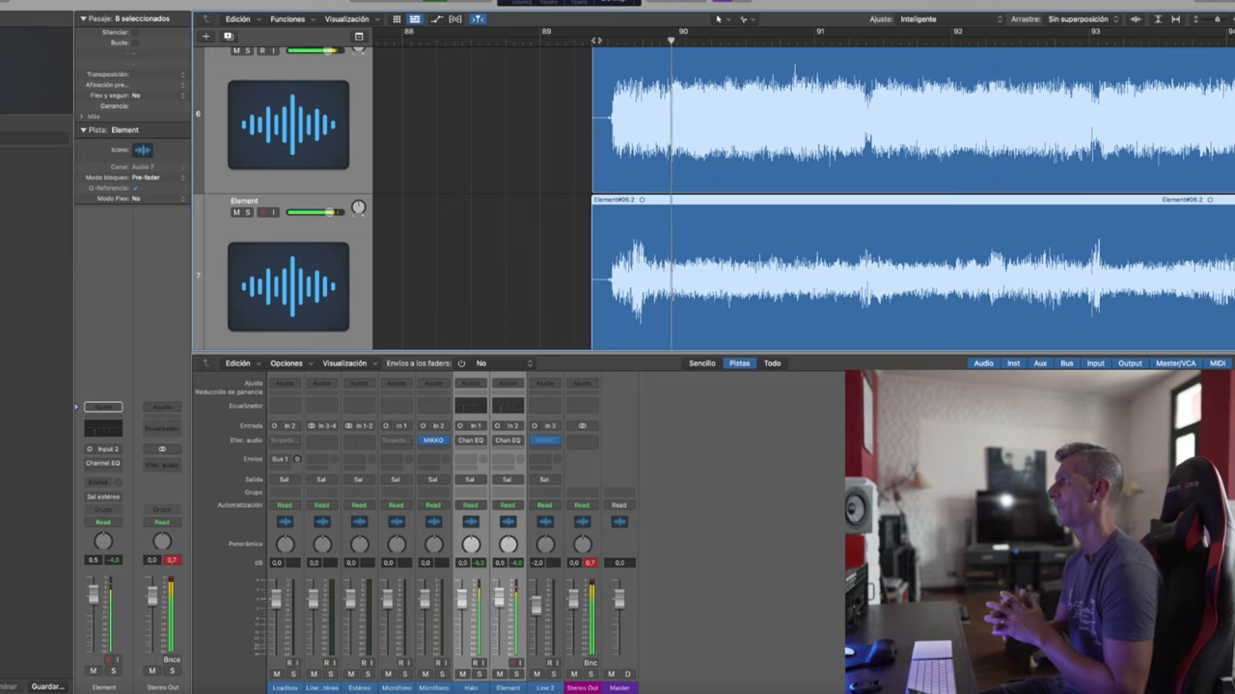